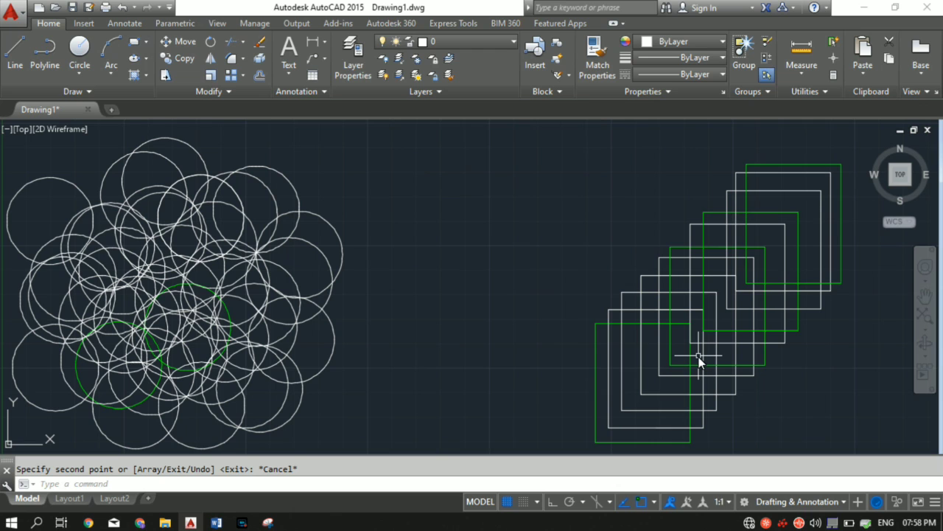
# Nudge the view right and check the layer list, keeping layer 0 current.
pyautogui.moveTo(418, 323)
pyautogui.mouseDown(button='middle')
pyautogui.moveTo(465, 318)
pyautogui.moveTo(444, 319)
pyautogui.mouseUp(button='middle')
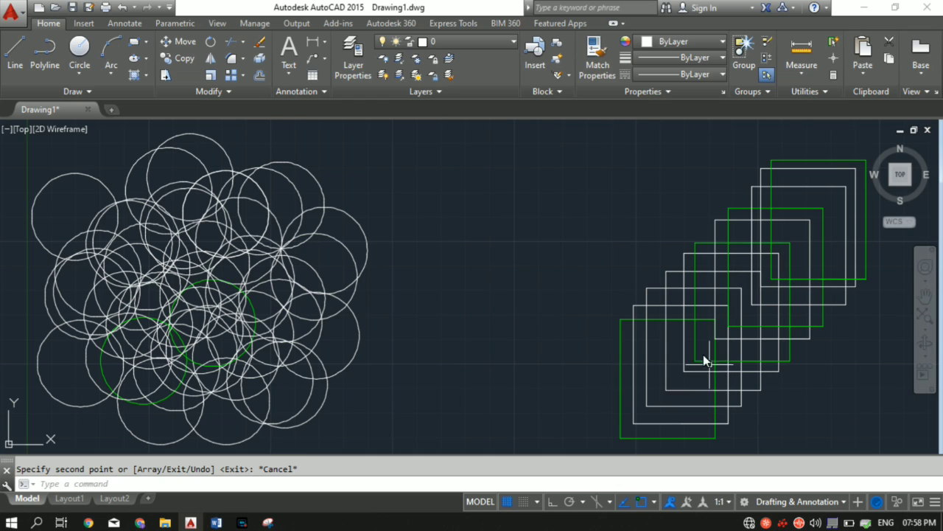
pyautogui.click(502, 46)
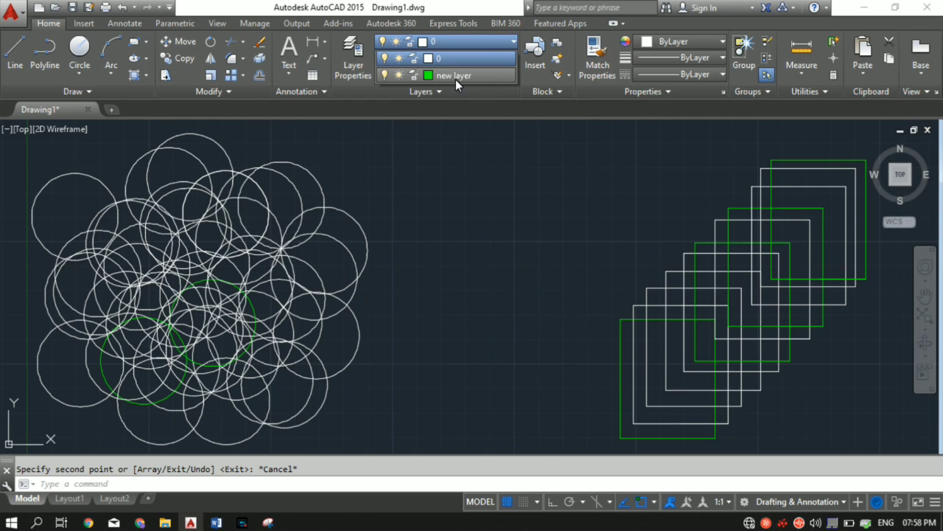
pyautogui.click(481, 47)
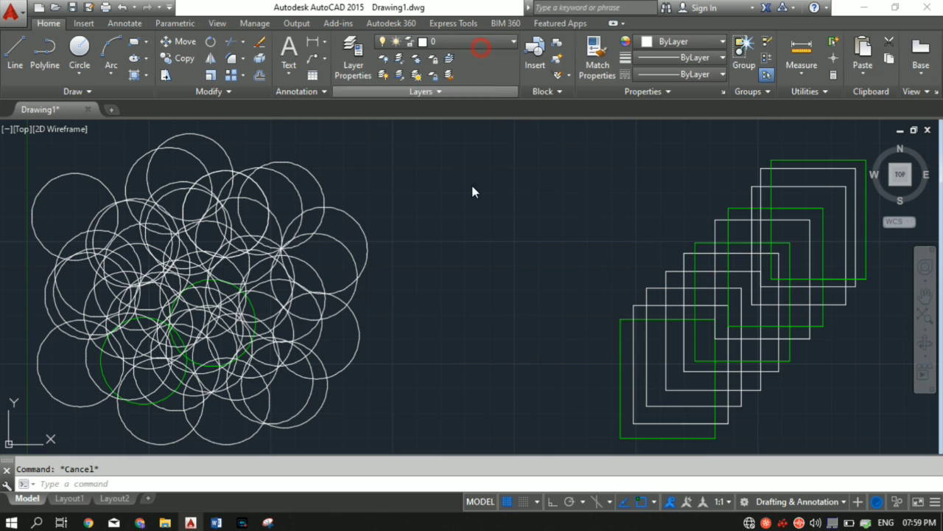
pyautogui.scroll(-1, 409, 330)
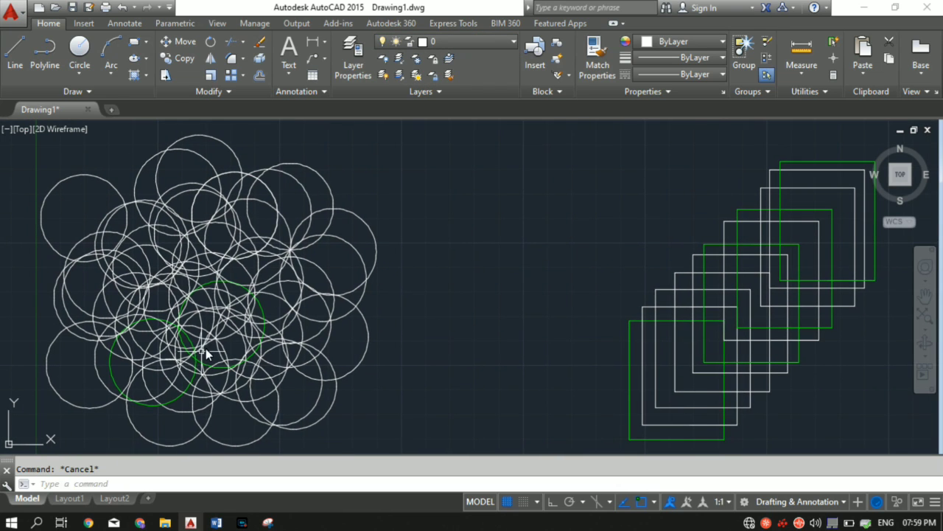
pyautogui.scroll(1, 298, 258)
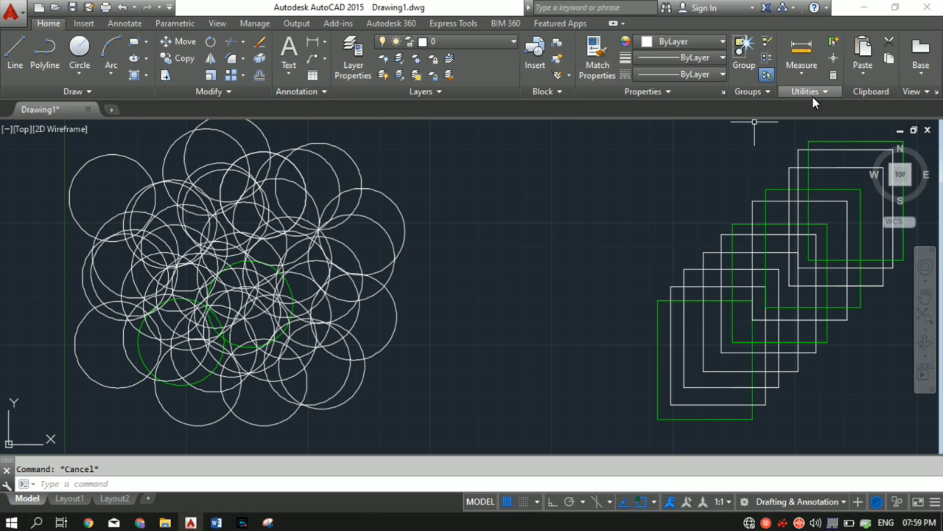
# Quick Select all 44 circles across the entire drawing with Object type Circle and Select All.
pyautogui.click(835, 45)
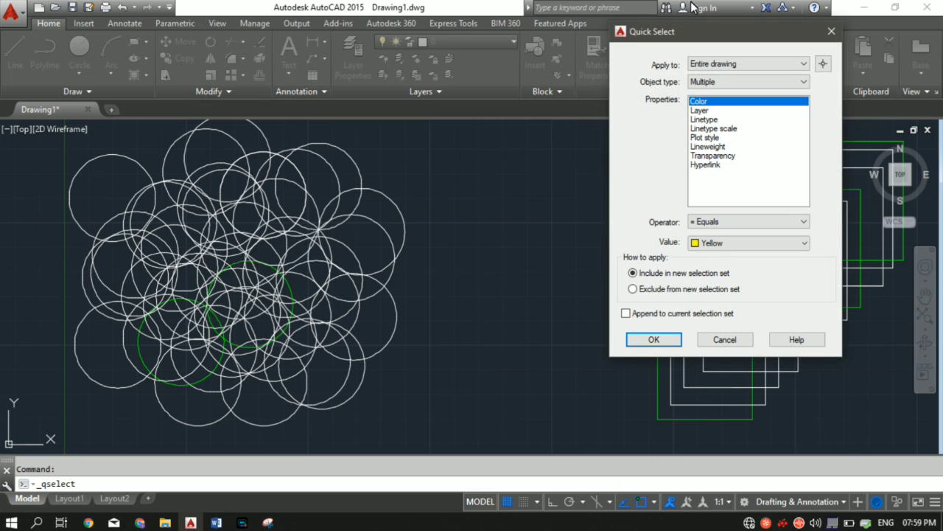
pyautogui.click(713, 70)
pyautogui.click(713, 71)
pyautogui.click(732, 81)
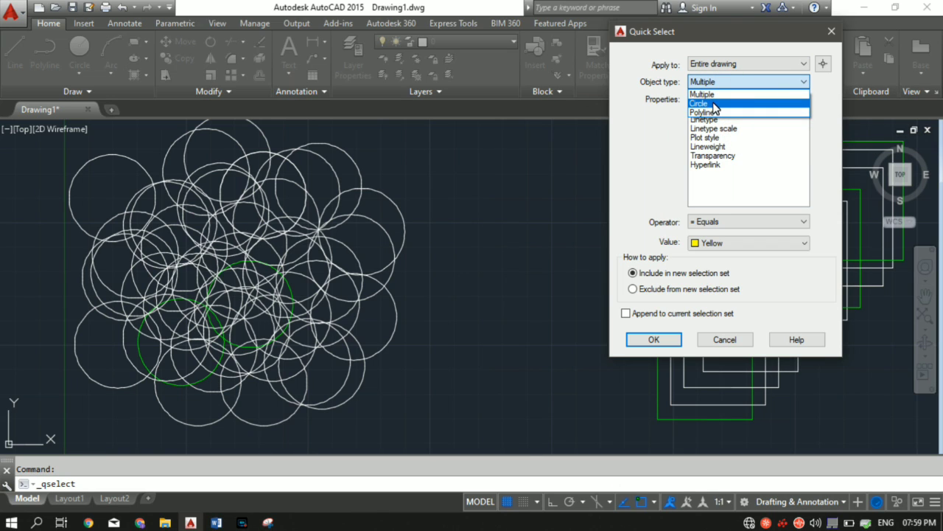
pyautogui.click(726, 76)
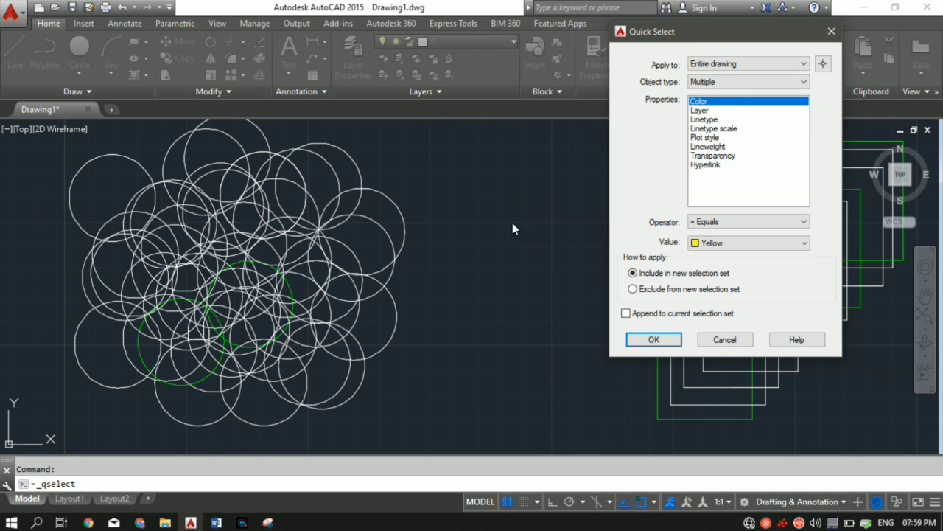
pyautogui.click(709, 83)
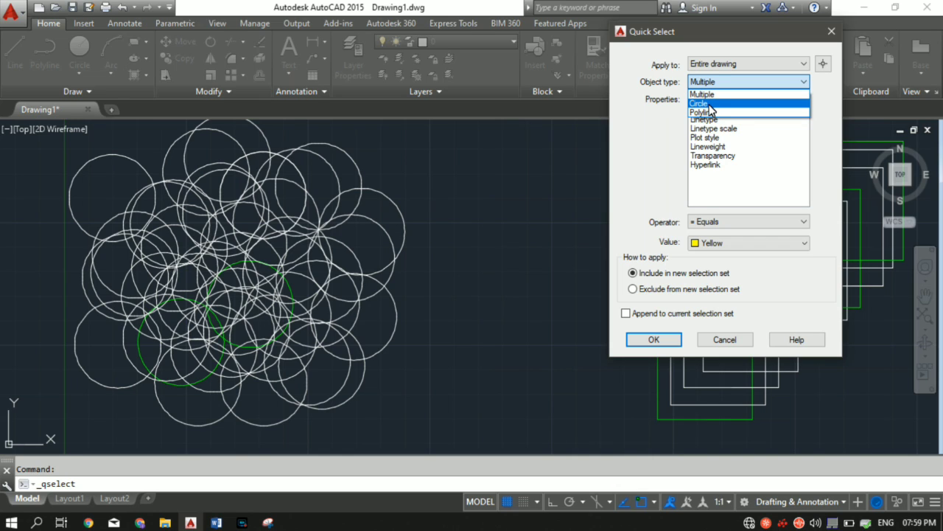
pyautogui.click(710, 105)
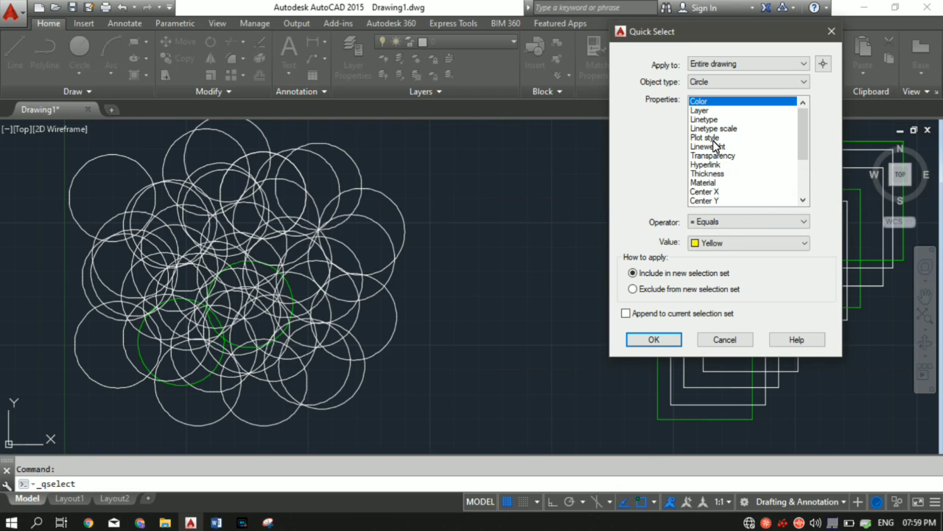
pyautogui.click(715, 225)
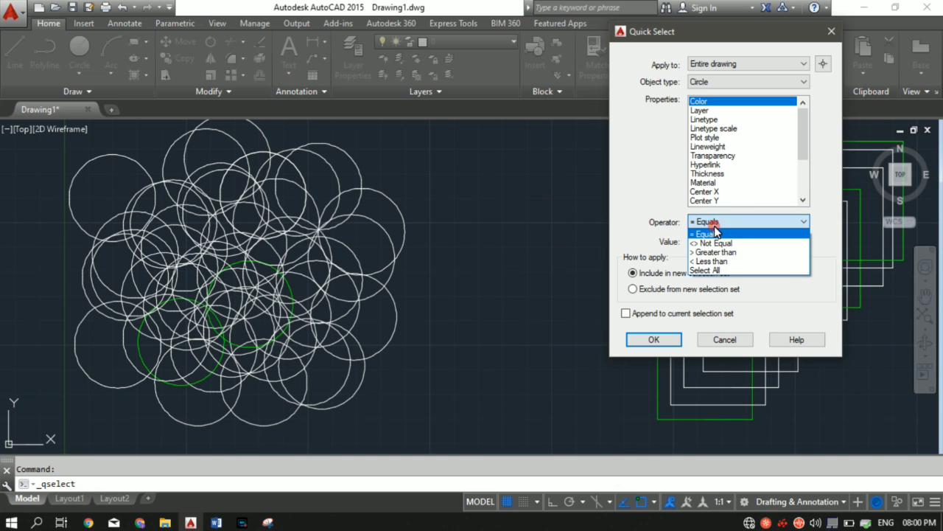
pyautogui.click(733, 270)
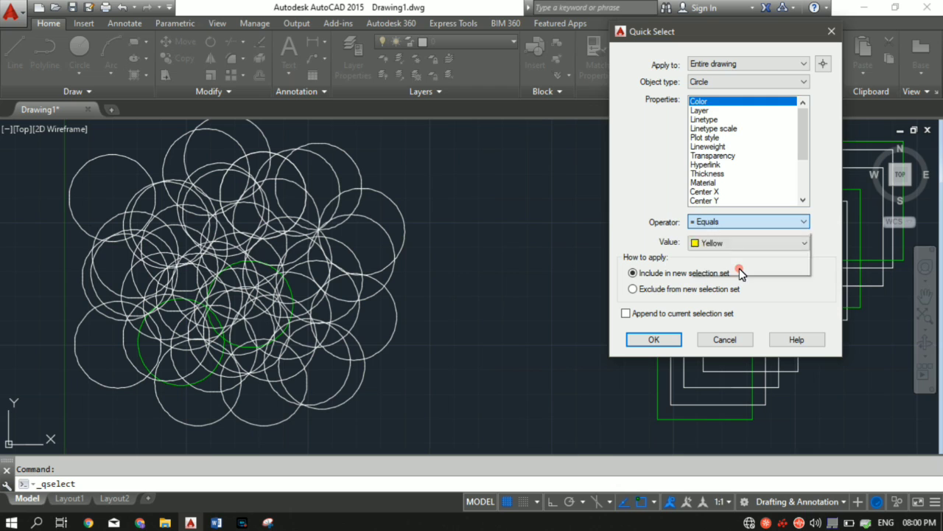
pyautogui.click(655, 340)
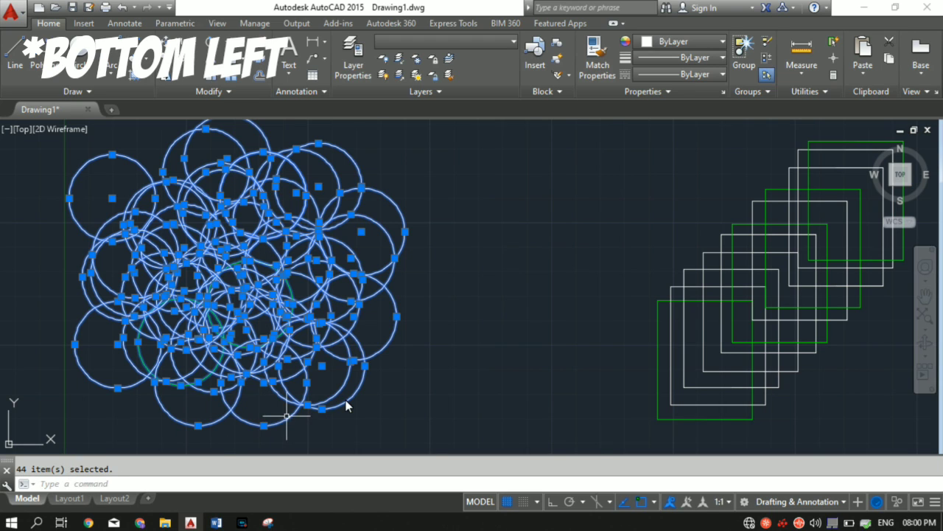
# Clear the circle selection and centre the rectangles in the view.
pyautogui.press('Escape')
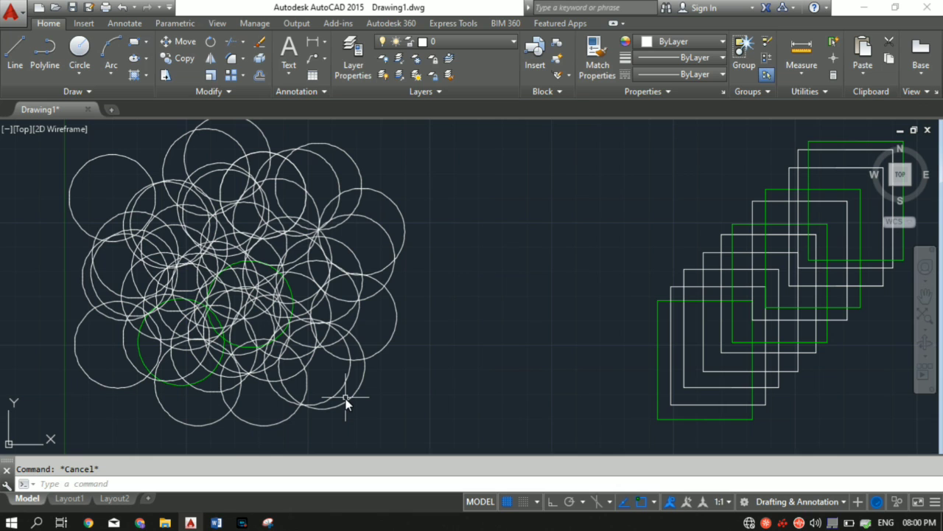
pyautogui.scroll(2, 479, 324)
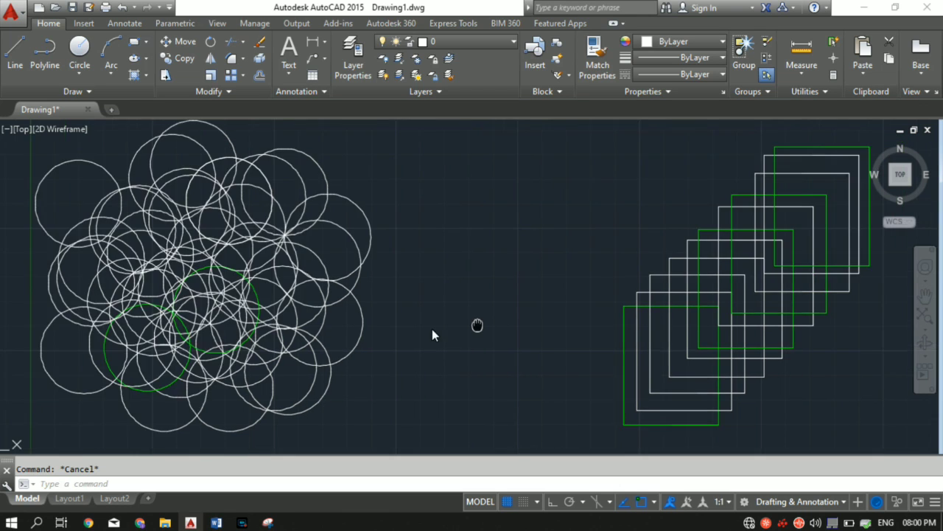
pyautogui.scroll(-2, 819, 259)
pyautogui.moveTo(819, 259); pyautogui.dragTo(611, 284, button='middle')
pyautogui.scroll(-1, 610, 284)
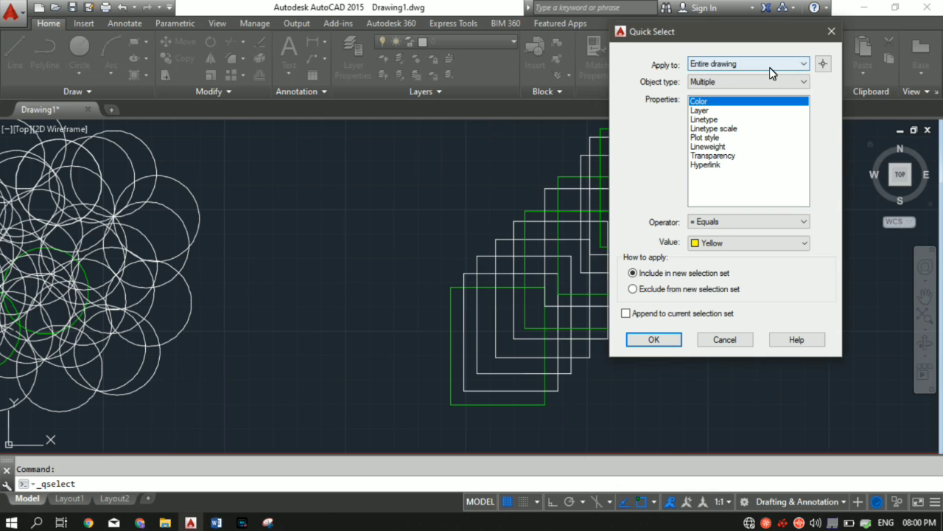
# Quick Select all 11 polylines with Object type Polyline and Select All, then clear the selection.
pyautogui.click(718, 81)
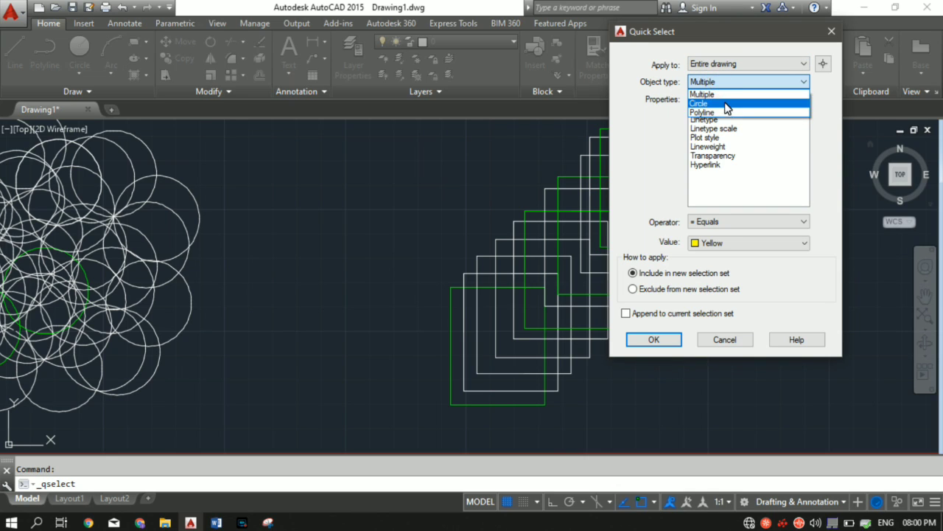
pyautogui.click(726, 113)
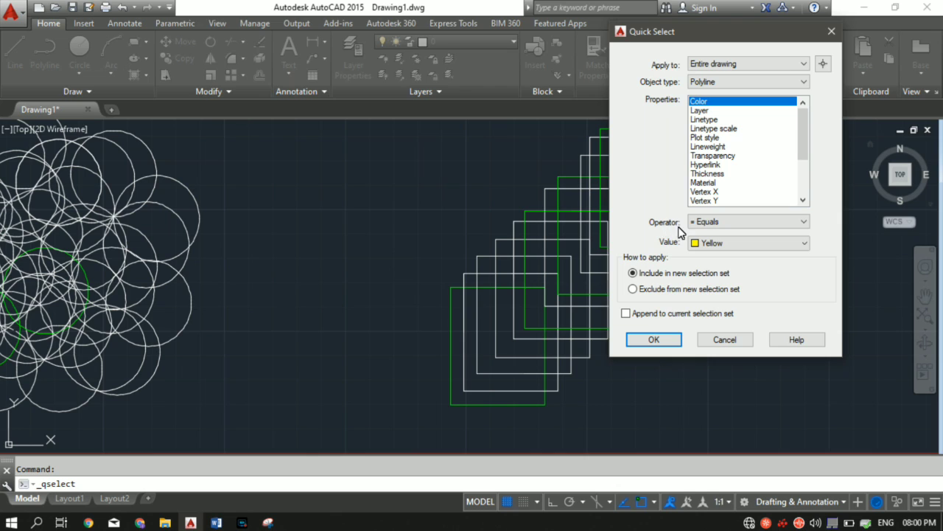
pyautogui.click(710, 221)
pyautogui.click(717, 279)
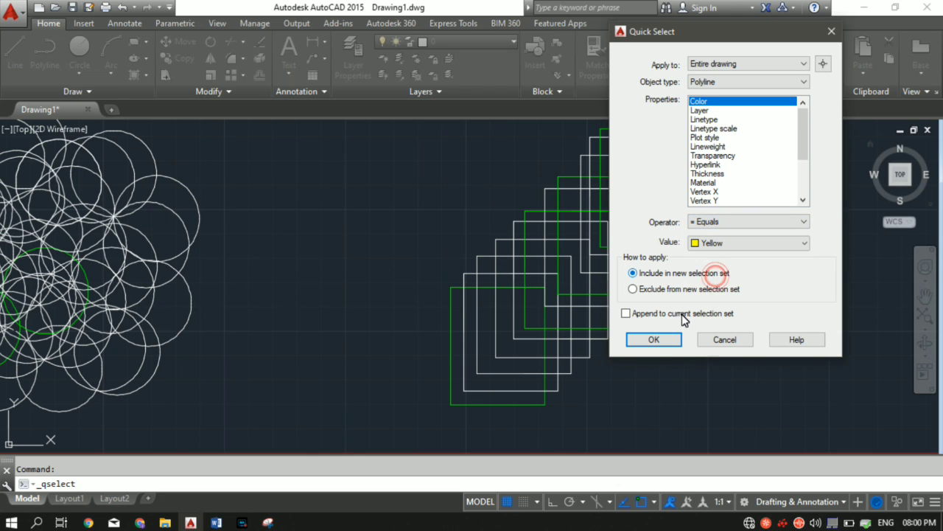
pyautogui.click(722, 225)
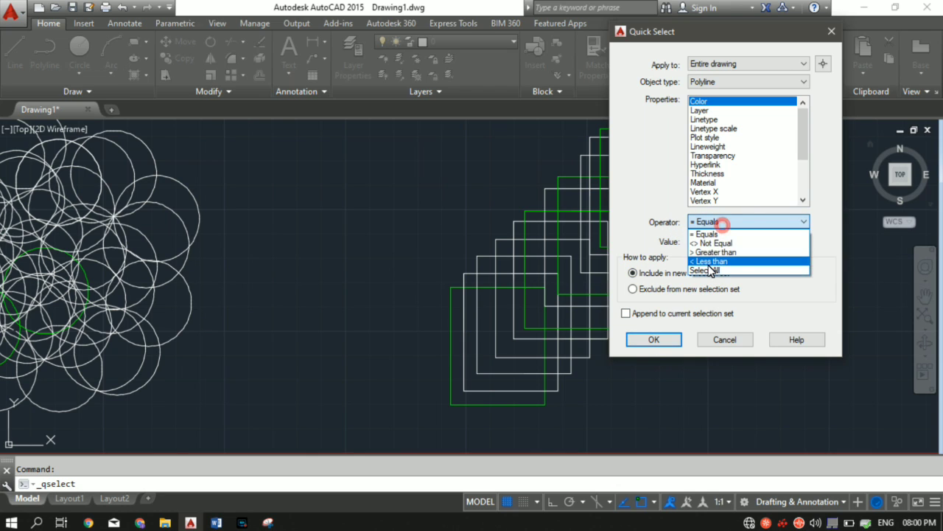
pyautogui.click(708, 268)
pyautogui.click(658, 342)
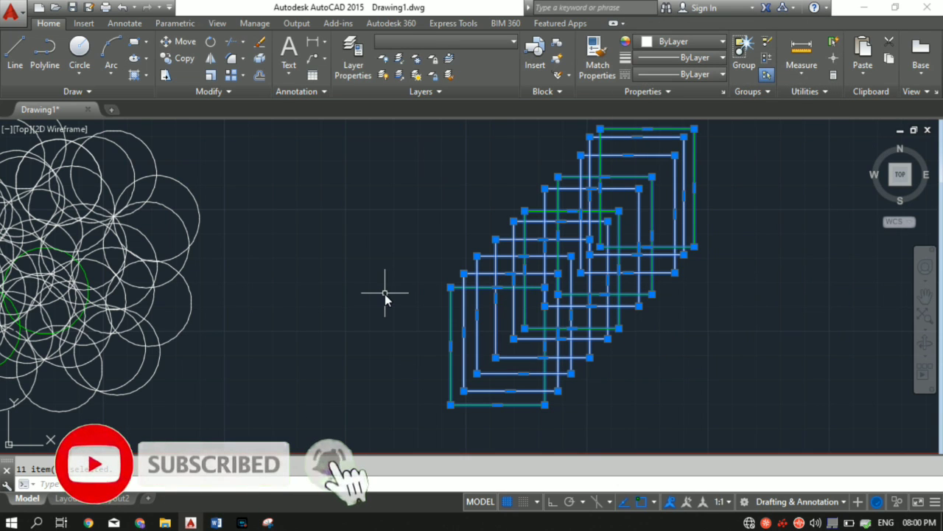
pyautogui.press('Escape')
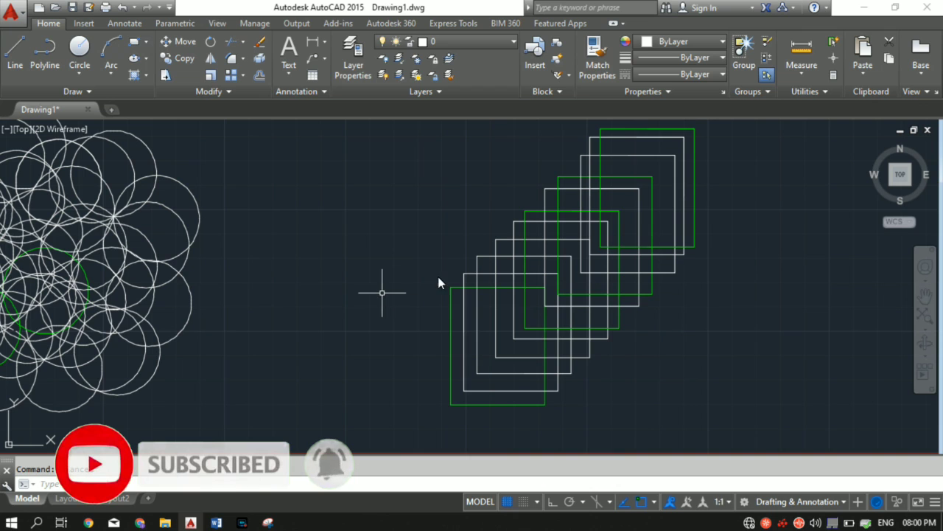
# Pan the drawing and pick one circle to check its layer, then deselect it.
pyautogui.moveTo(412, 282); pyautogui.dragTo(498, 270, button='middle')
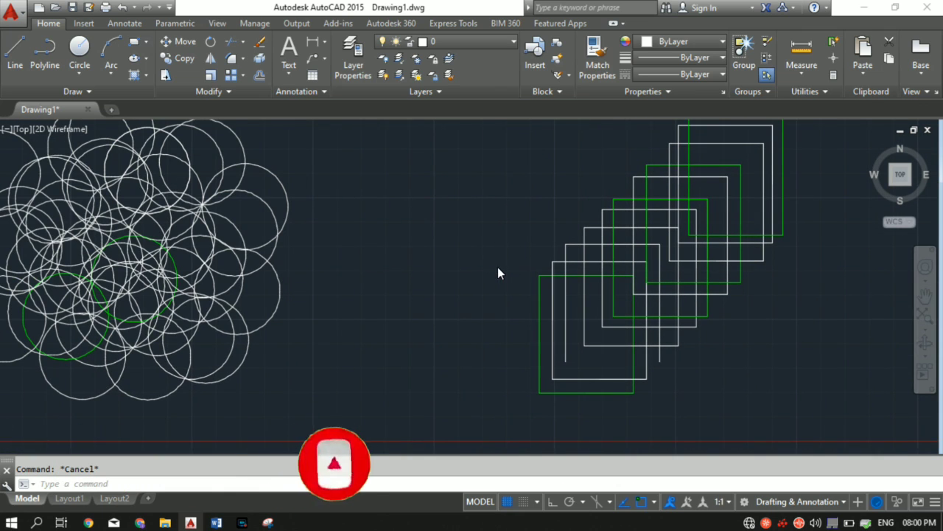
pyautogui.scroll(-2, 498, 267)
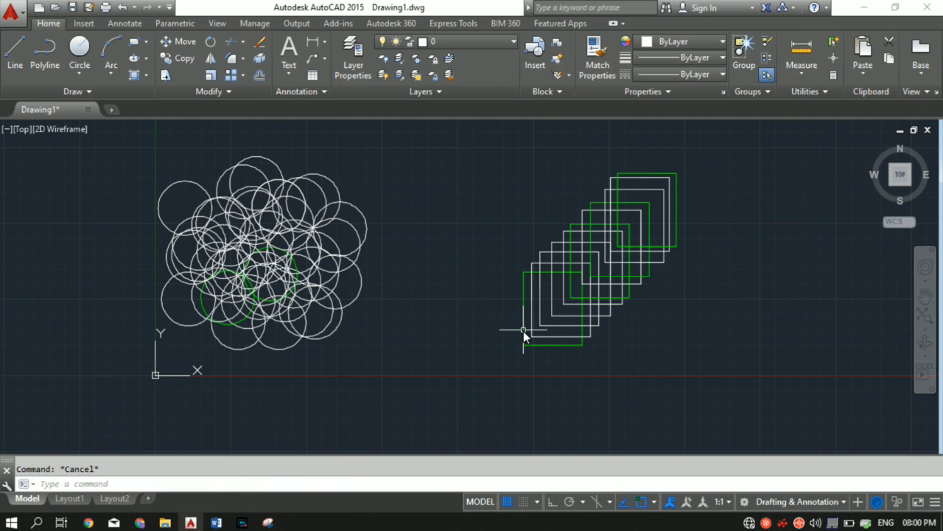
pyautogui.scroll(2, 524, 331)
pyautogui.moveTo(526, 327); pyautogui.dragTo(618, 369, button='middle')
pyautogui.click(255, 274)
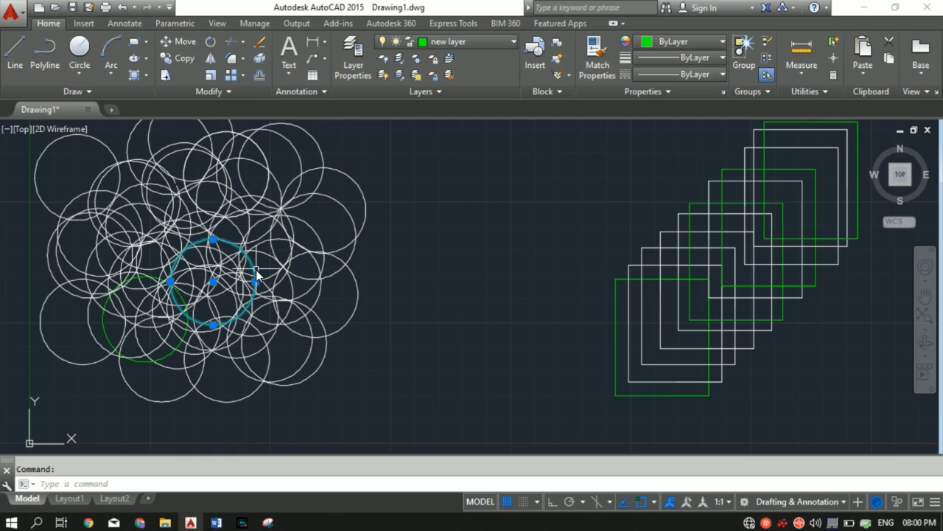
pyautogui.press('Escape')
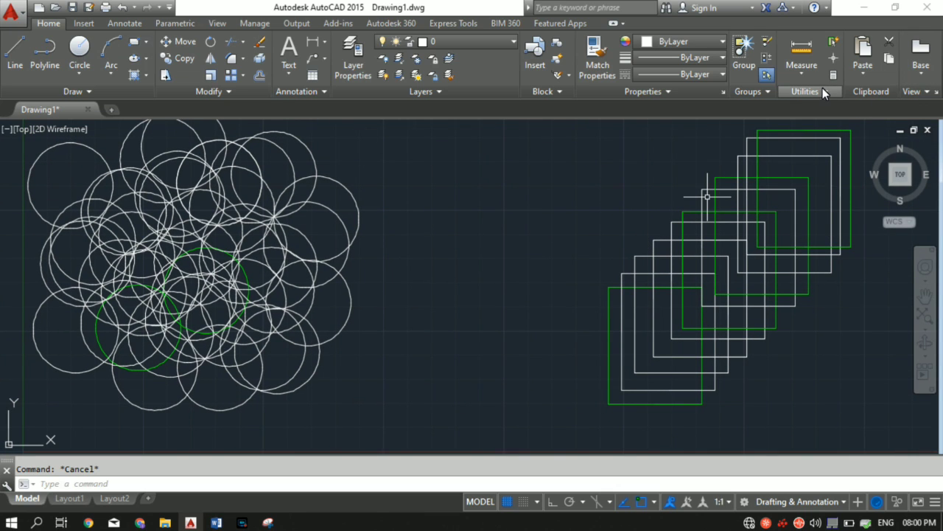
# Quick Select the six objects whose Layer equals 'new layer', then clear the selection.
pyautogui.click(832, 45)
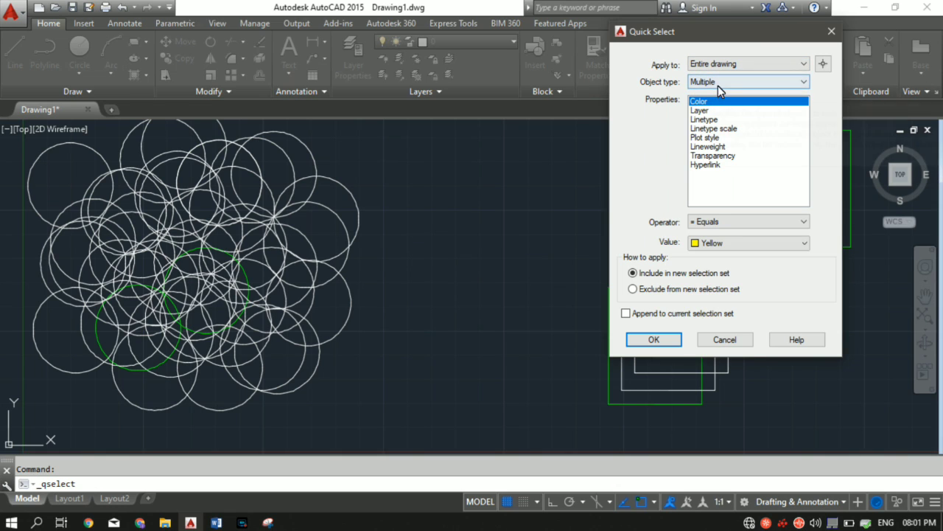
pyautogui.click(718, 82)
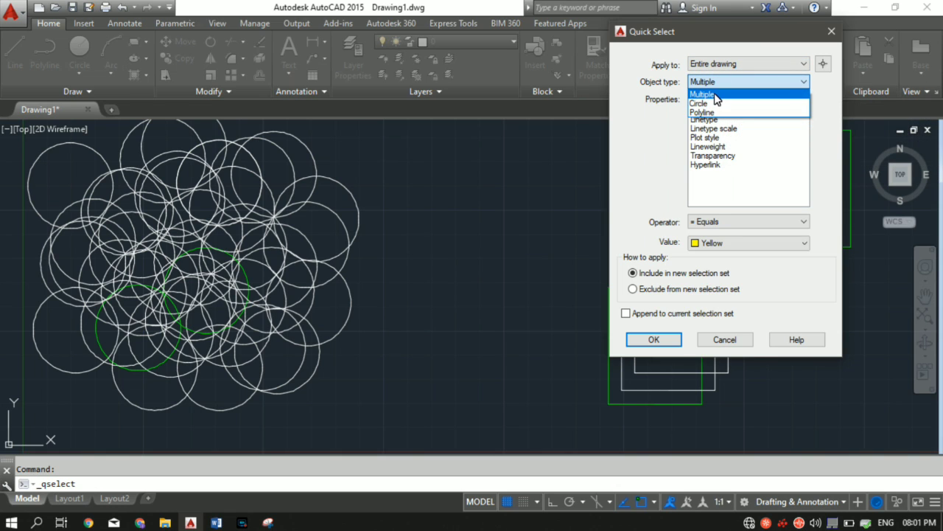
pyautogui.click(714, 94)
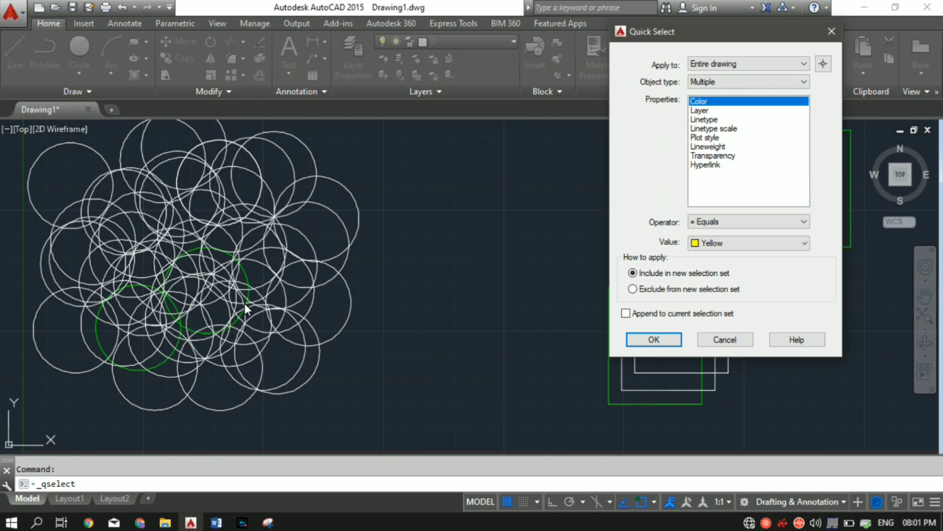
pyautogui.click(698, 110)
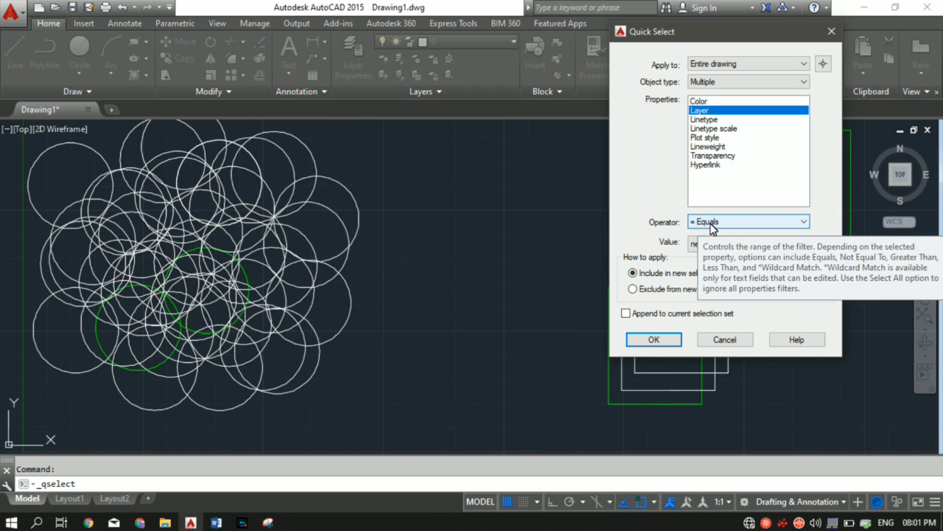
pyautogui.click(718, 244)
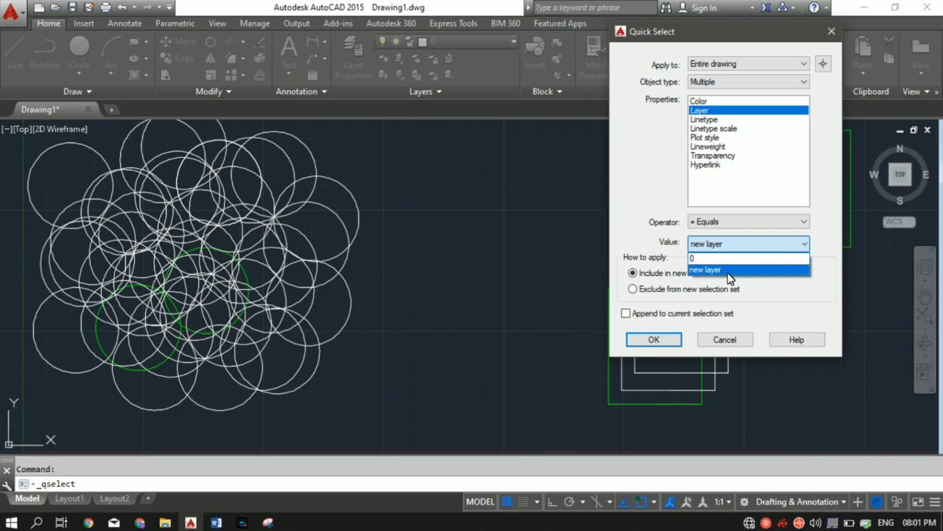
pyautogui.click(728, 270)
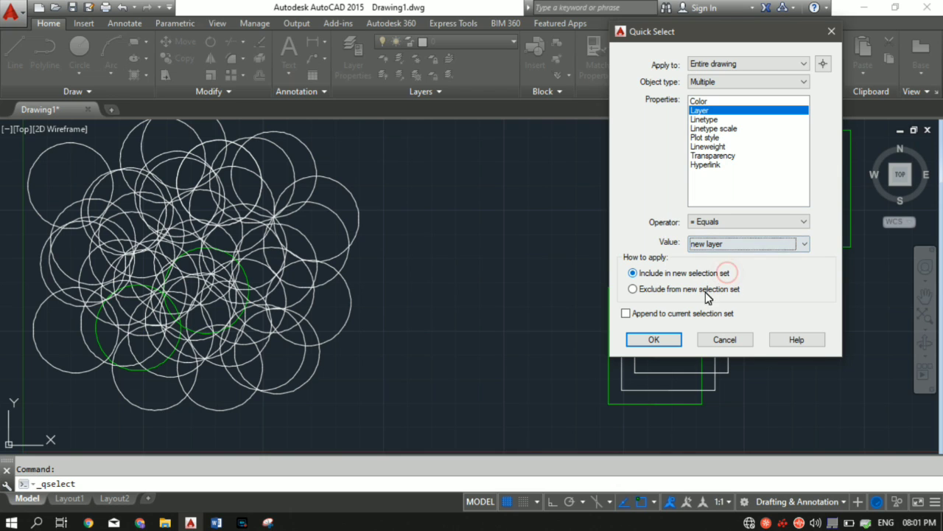
pyautogui.click(653, 340)
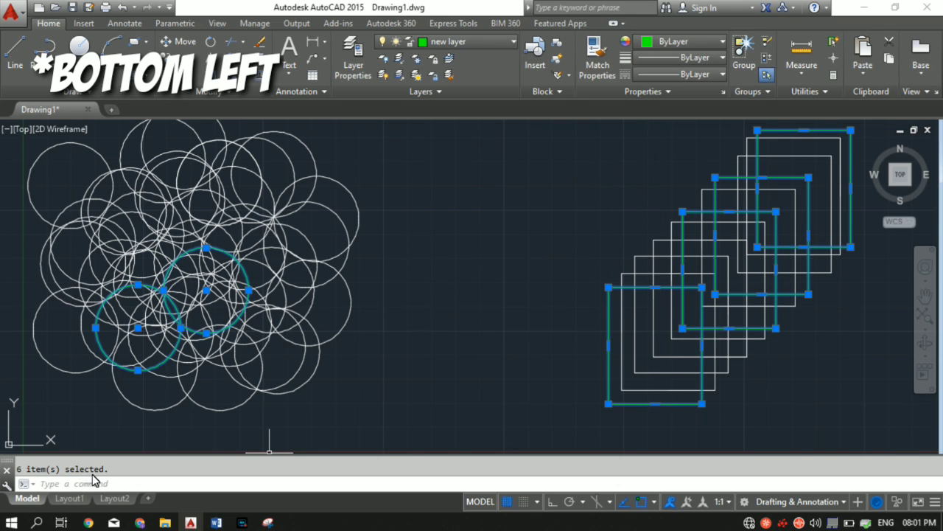
pyautogui.press('Escape')
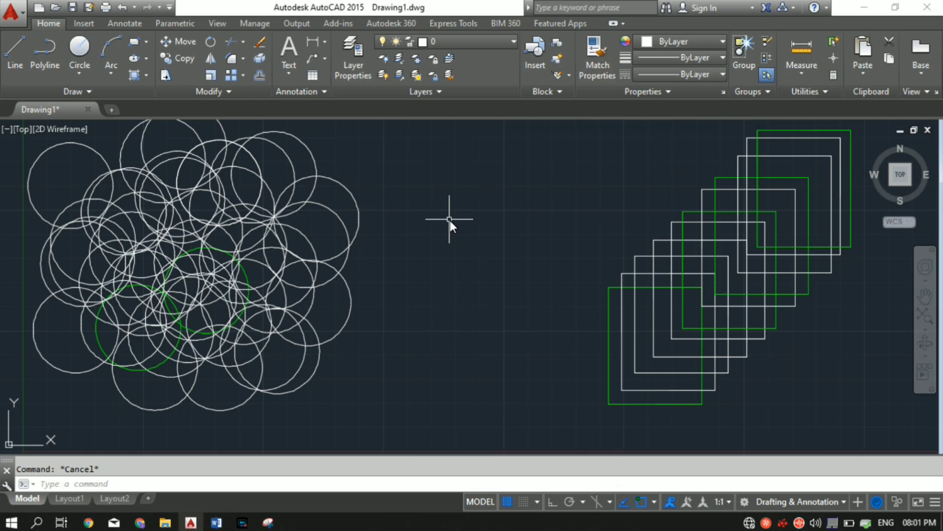
# Quick Select the 49 objects with Layer equal to 0, then clear the selection.
pyautogui.click(834, 40)
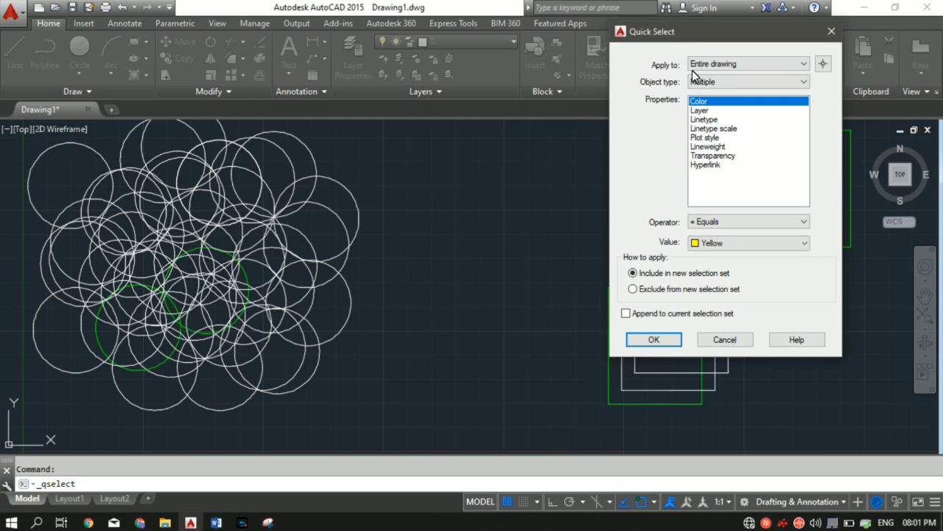
pyautogui.click(710, 82)
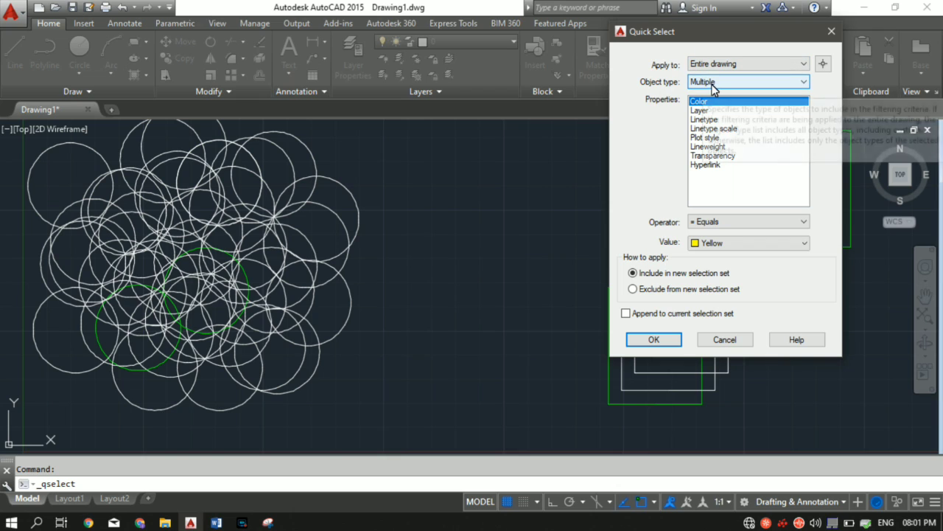
pyautogui.click(705, 111)
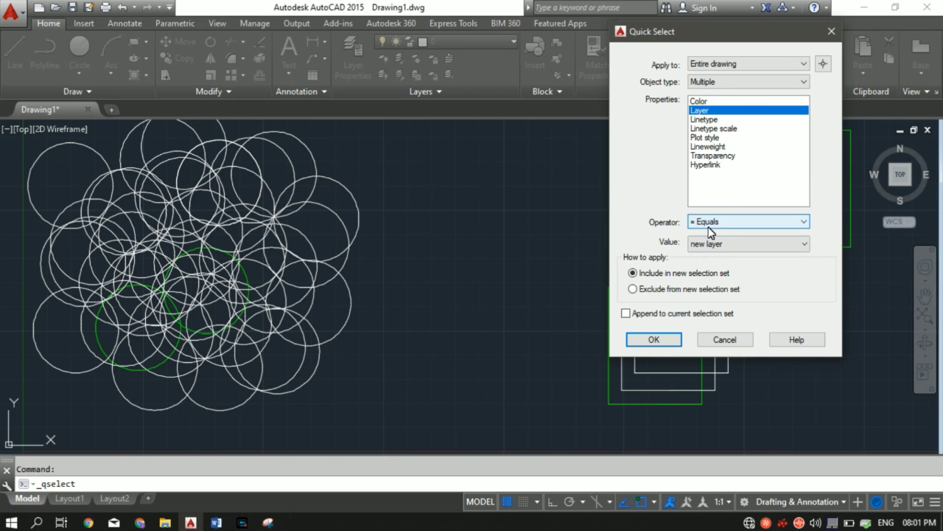
pyautogui.click(698, 251)
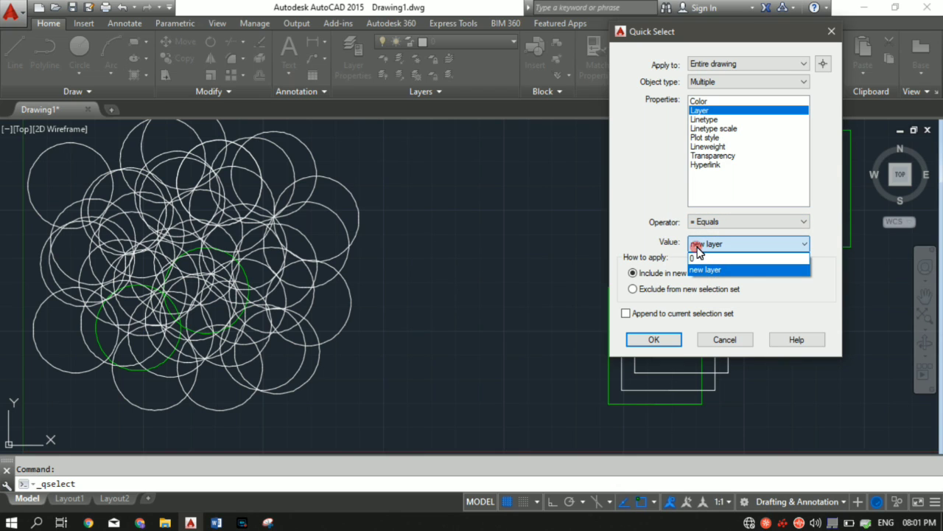
pyautogui.click(693, 257)
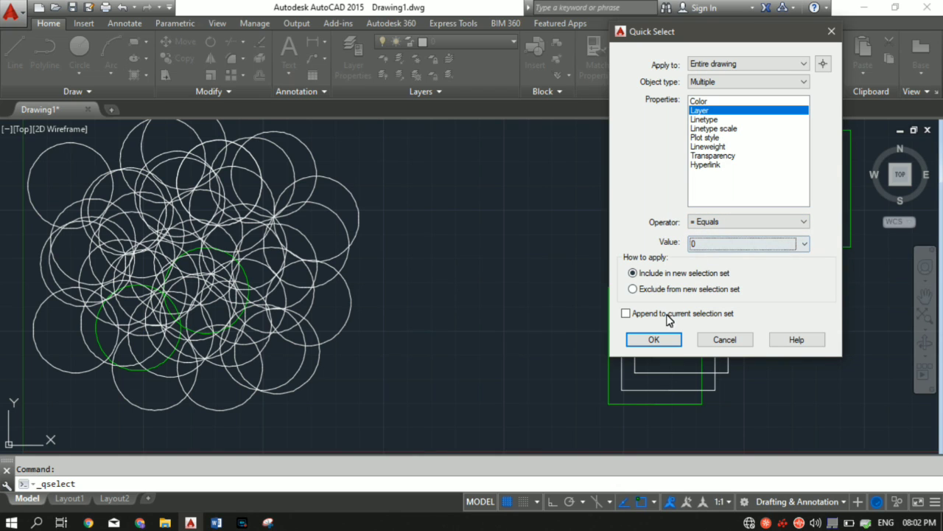
pyautogui.click(653, 339)
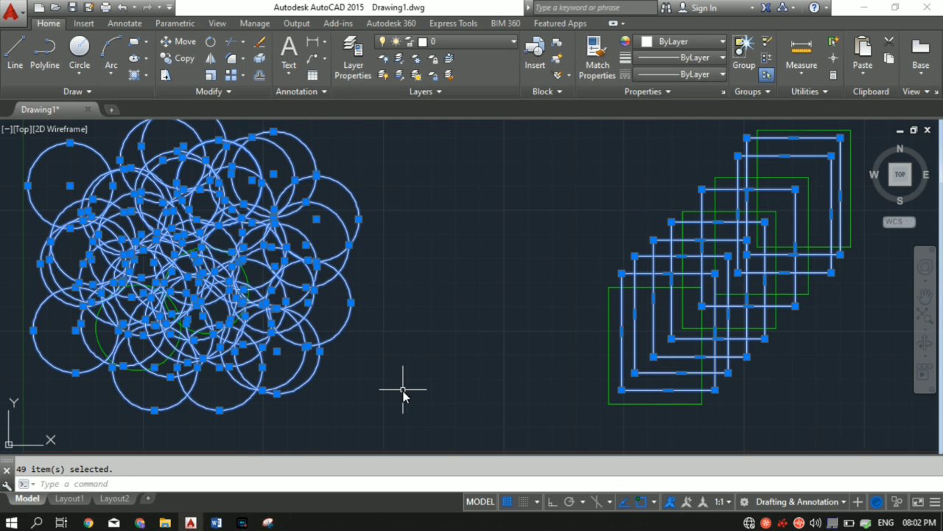
pyautogui.press('Escape')
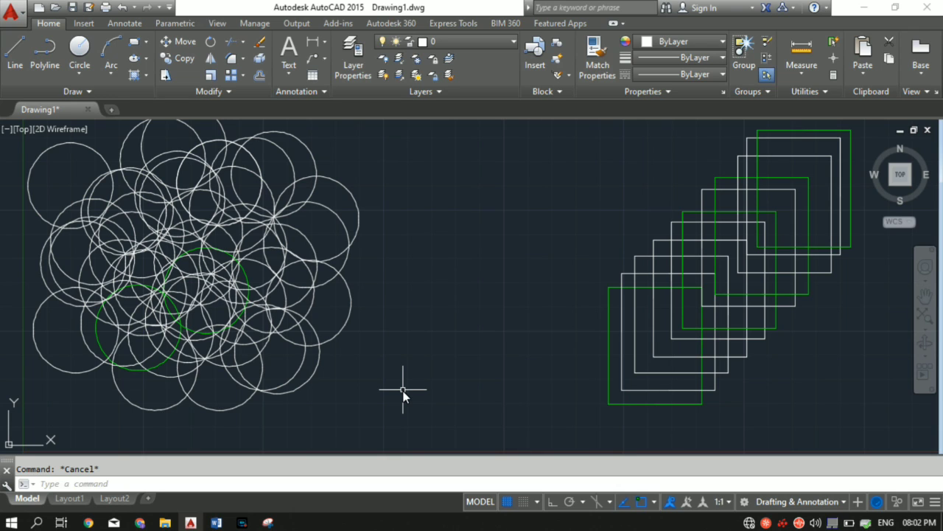
# Pan the drawing slightly left and zoom out so both groups sit smaller near the centre.
pyautogui.moveTo(506, 310); pyautogui.dragTo(443, 321, button='middle')
pyautogui.scroll(-2, 489, 314)
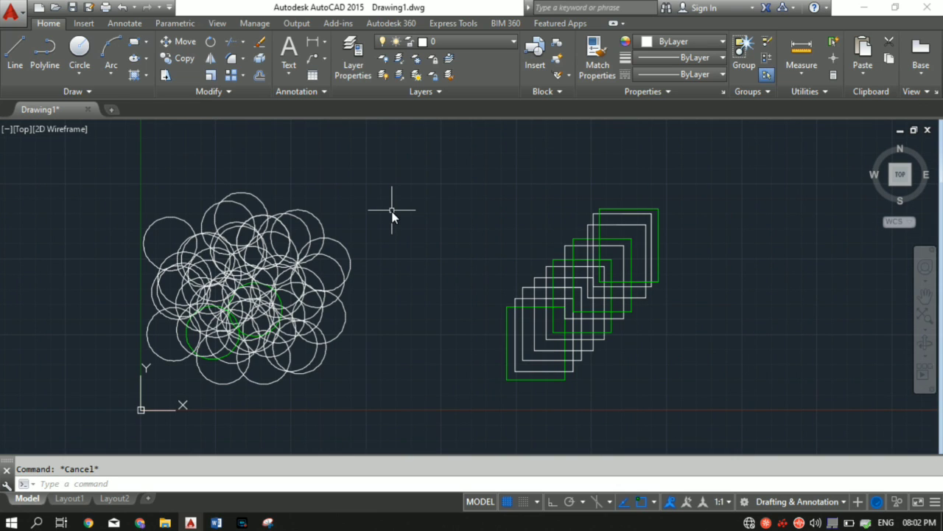